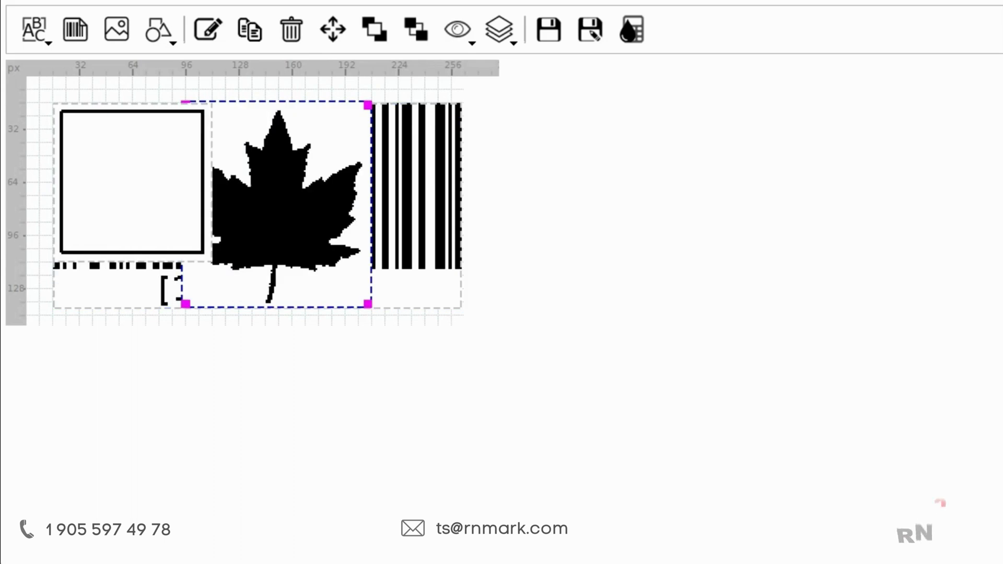
# Check the selection of the overlapping square and barcode one after the other, and show the layer options.
pyautogui.click(133, 183)
pyautogui.click(416, 205)
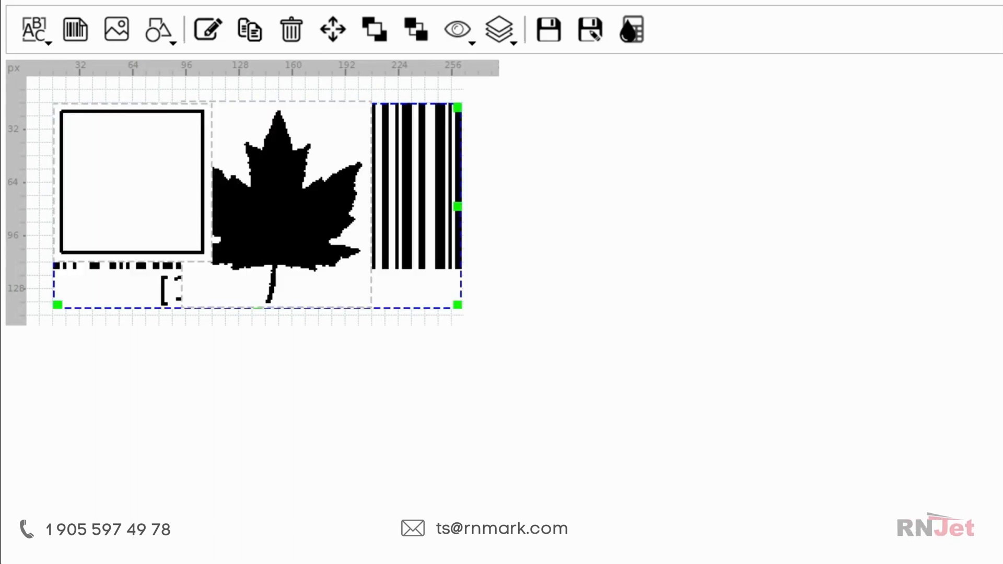
pyautogui.press('Escape')
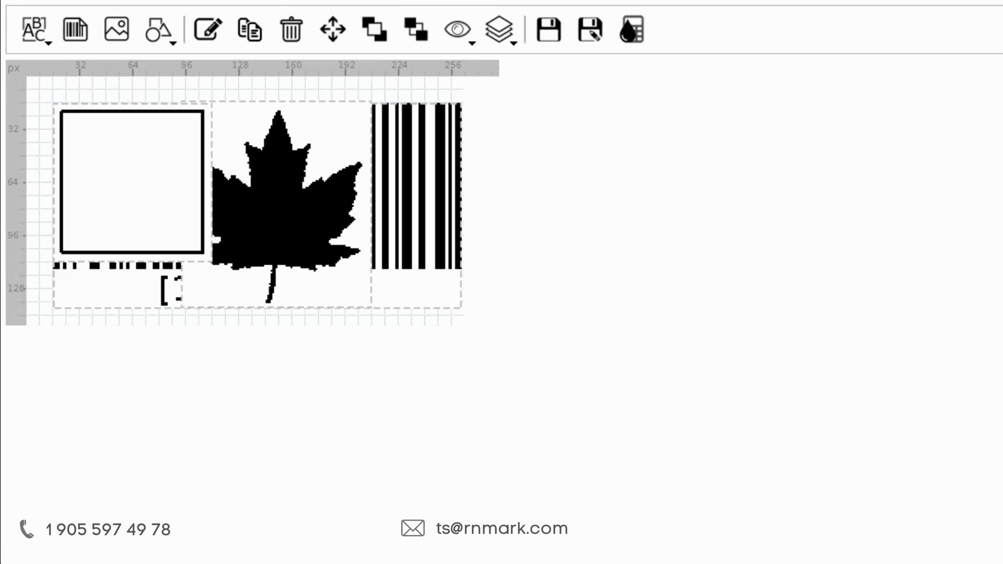
pyautogui.click(500, 30)
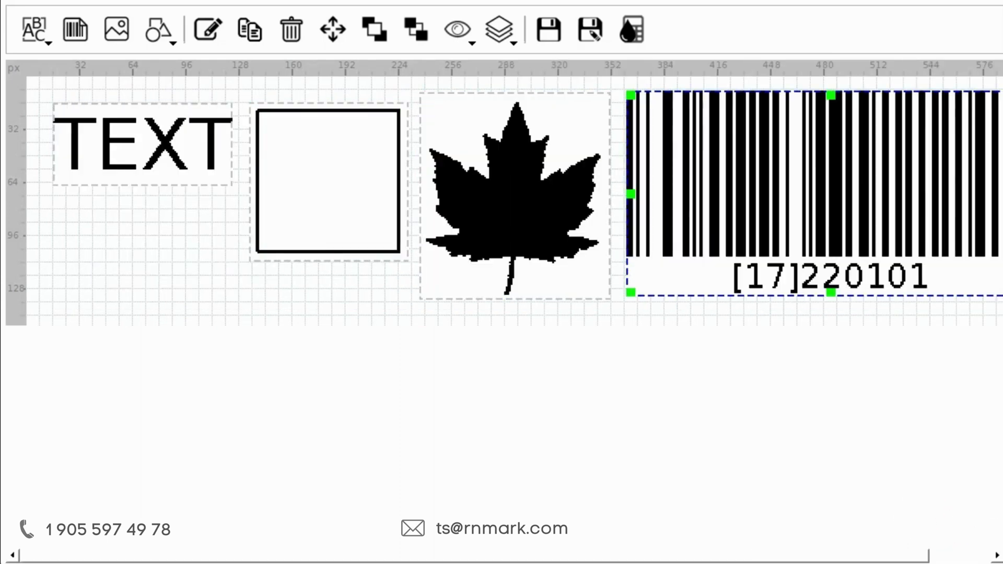
# Duplicate the TEXT object directly beneath the original and delete that copy.
pyautogui.click(142, 144)
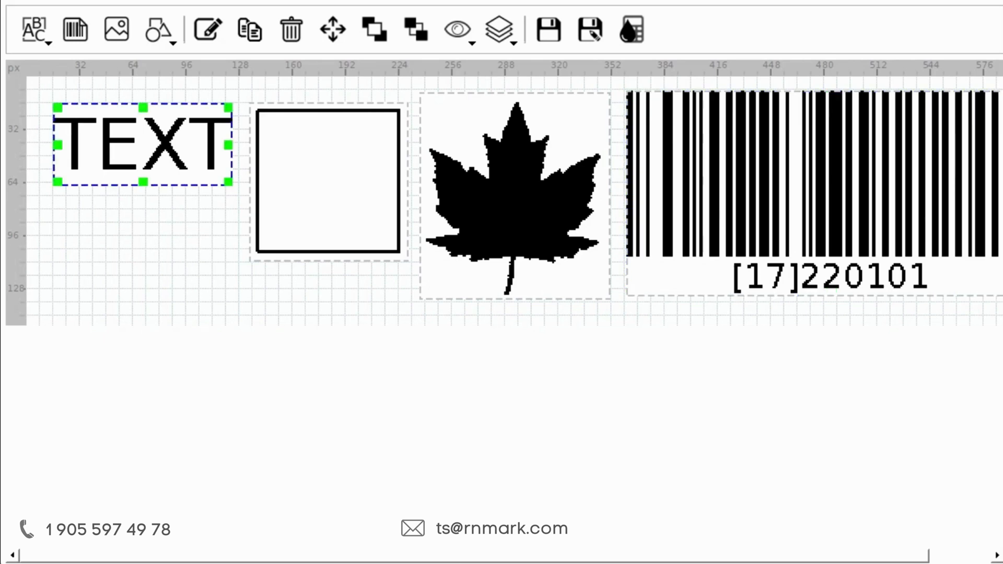
pyautogui.click(207, 30)
pyautogui.click(250, 30)
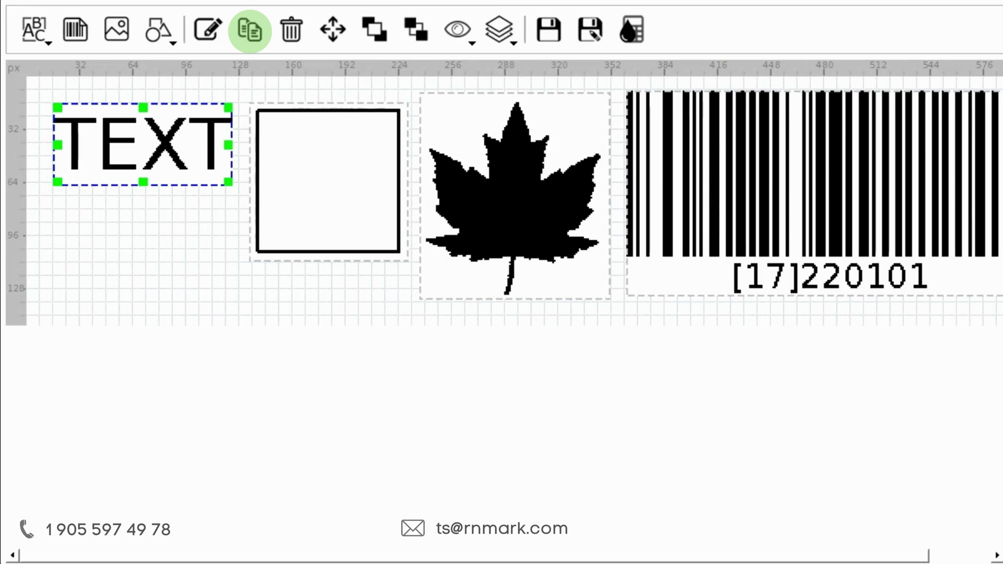
pyautogui.moveTo(196, 145); pyautogui.dragTo(144, 236)
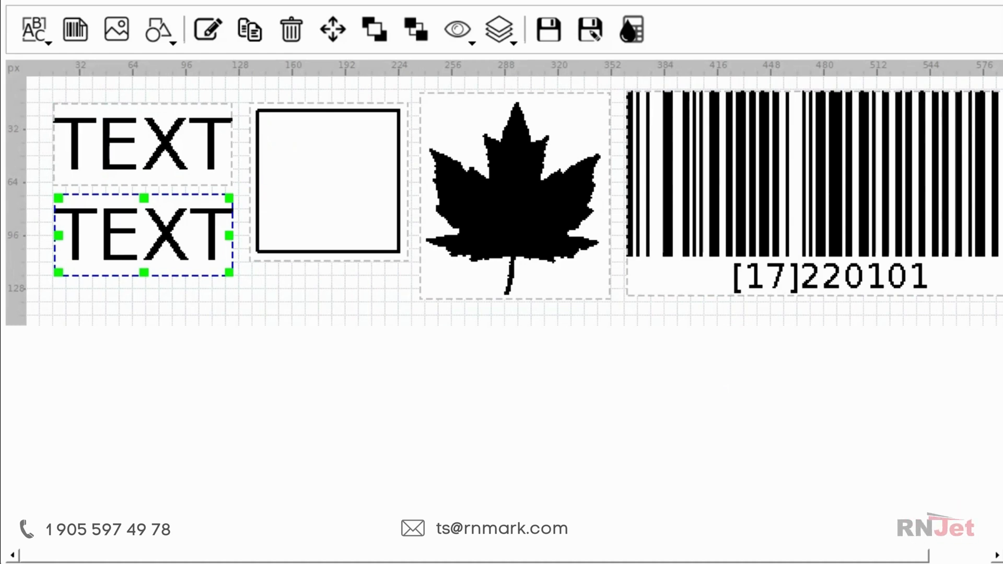
pyautogui.click(291, 30)
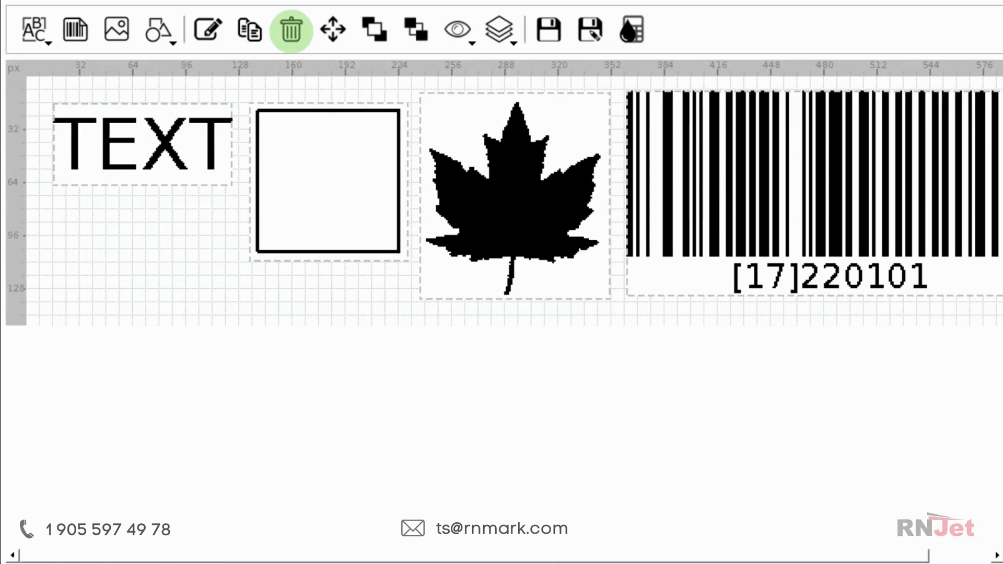
# Shift the TEXT object 50 px to the left and back by 50 px using the move controls.
pyautogui.click(143, 145)
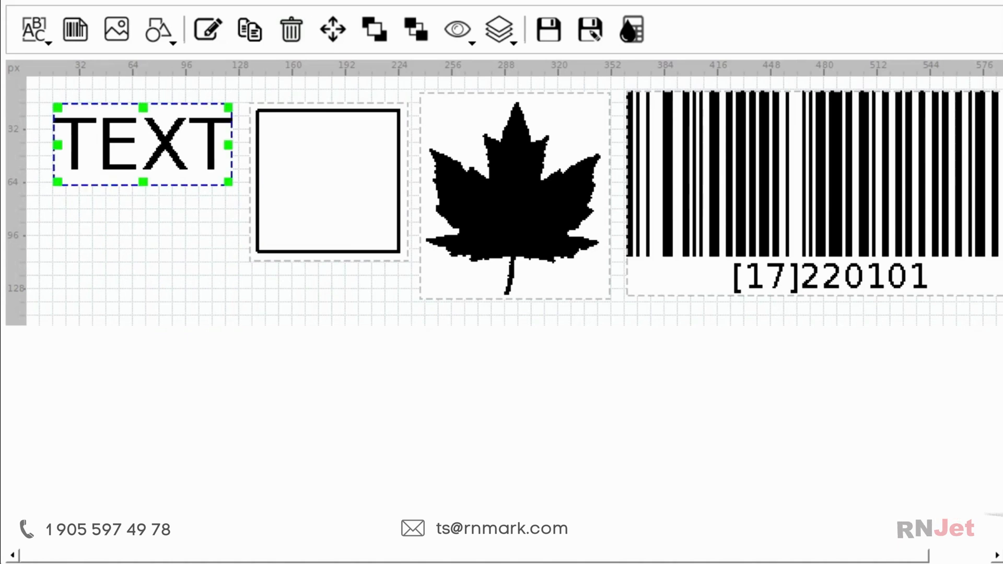
pyautogui.click(333, 29)
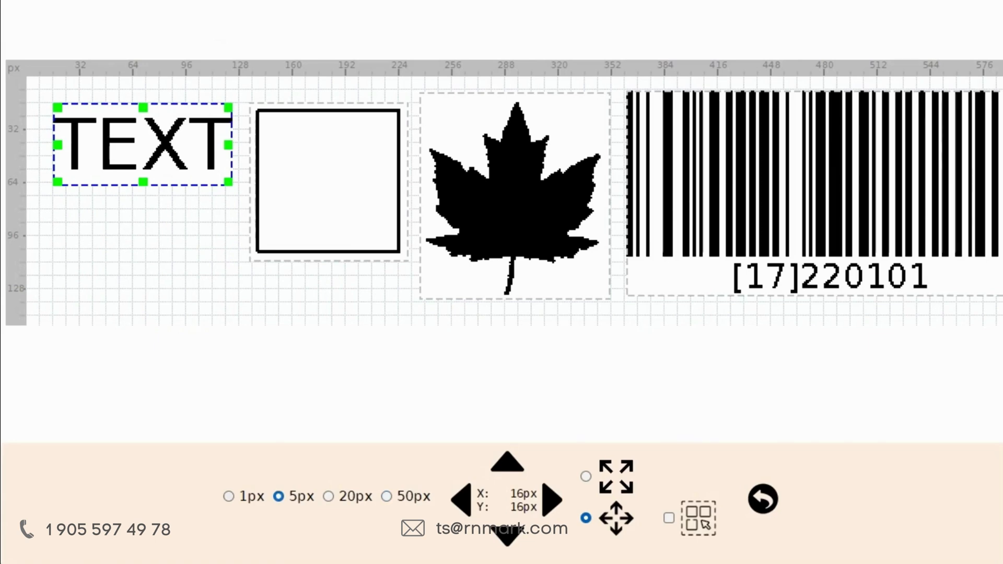
pyautogui.click(329, 496)
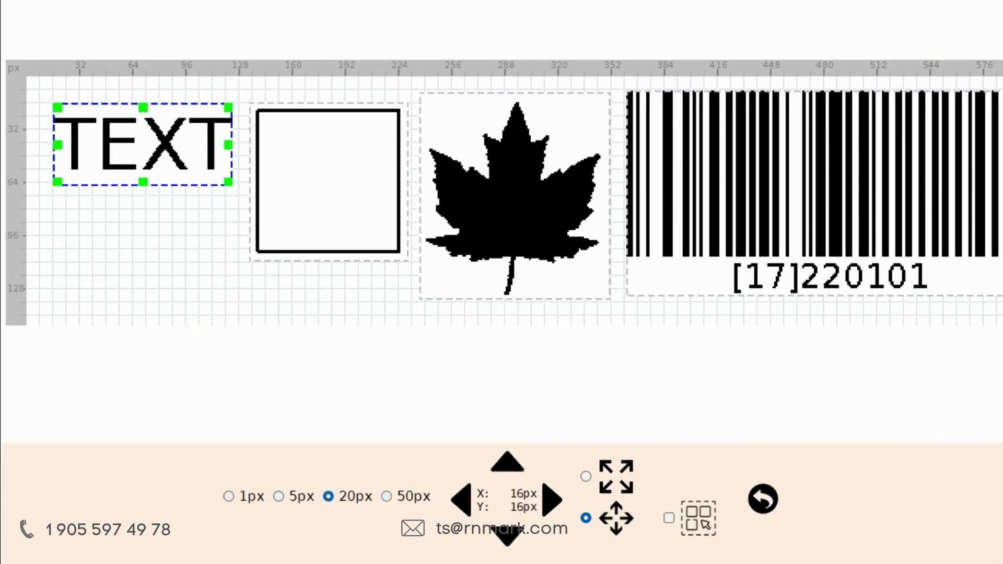
pyautogui.click(386, 497)
pyautogui.click(461, 500)
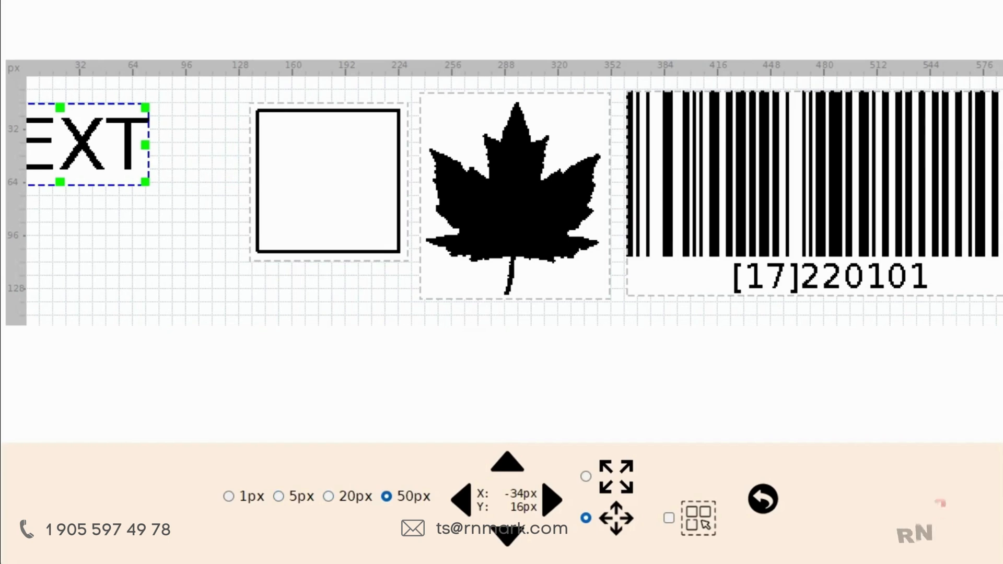
pyautogui.click(552, 500)
# Nudge the TEXT object 1 px to the right and back in 1 px increments, and leave the move mode.
pyautogui.click(229, 496)
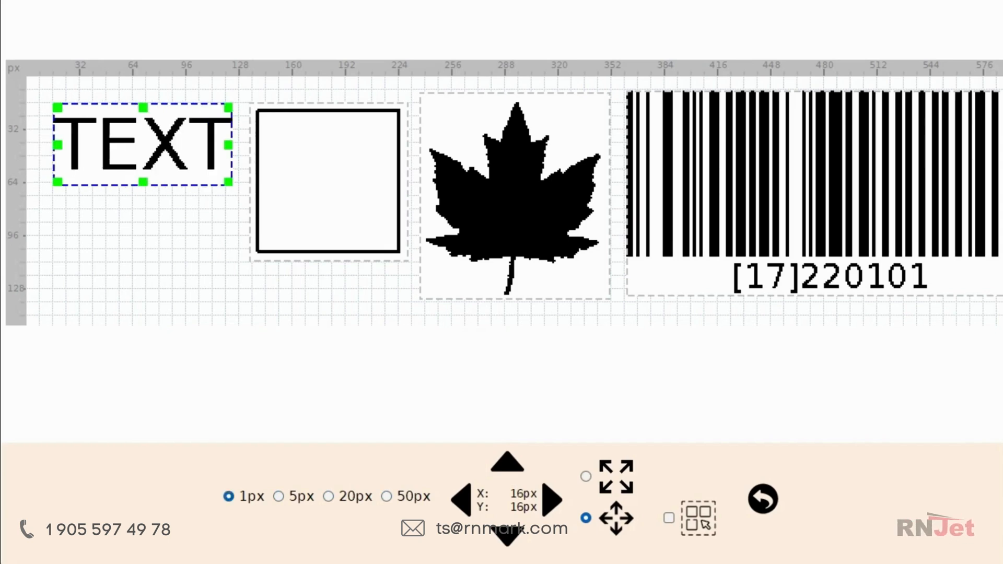
pyautogui.click(552, 500)
pyautogui.click(461, 500)
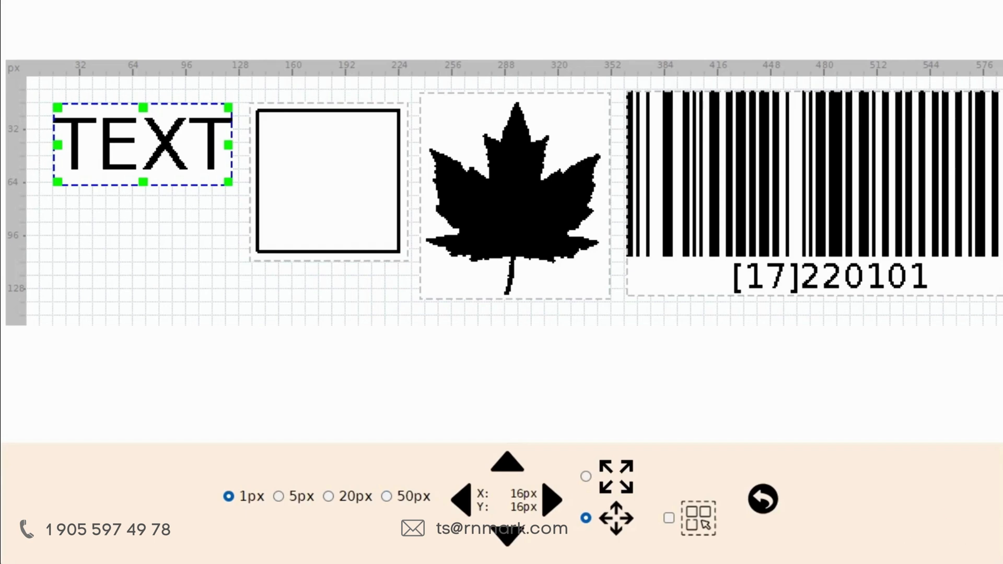
pyautogui.click(763, 499)
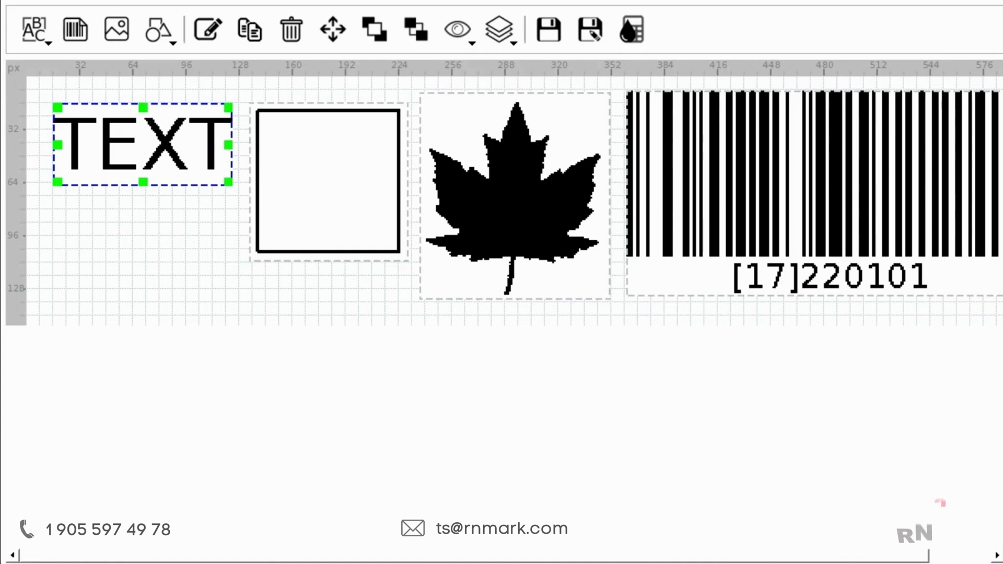
# Move the square left over the end of the TEXT object and bring TEXT in front of it.
pyautogui.moveTo(330, 181); pyautogui.dragTo(254, 181)
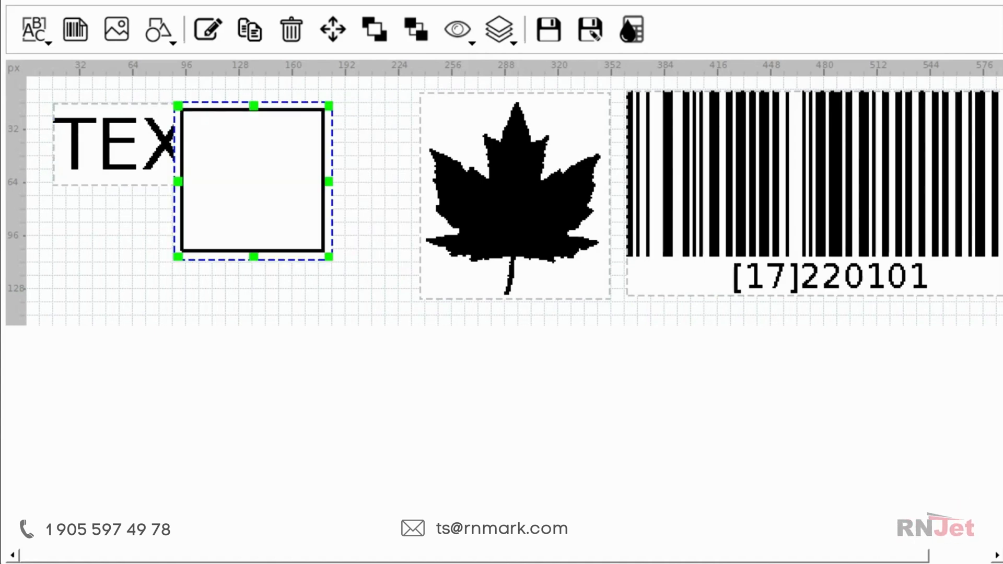
pyautogui.press('Escape')
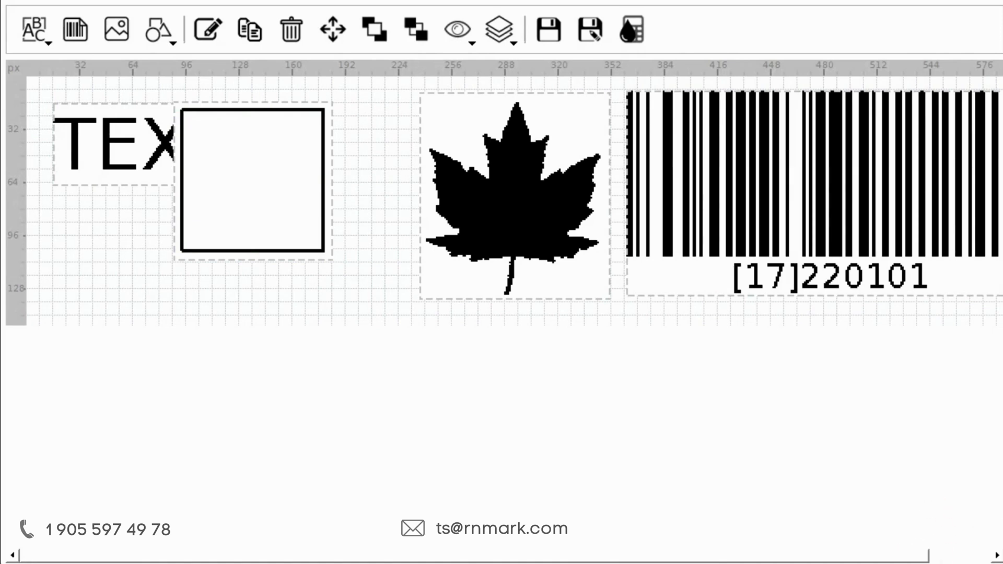
pyautogui.click(374, 30)
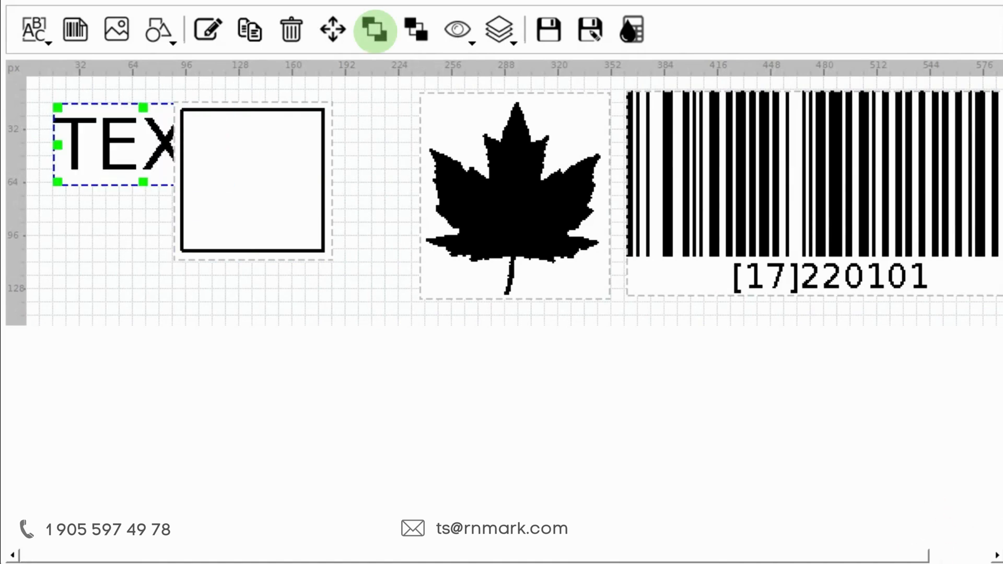
pyautogui.press('Escape')
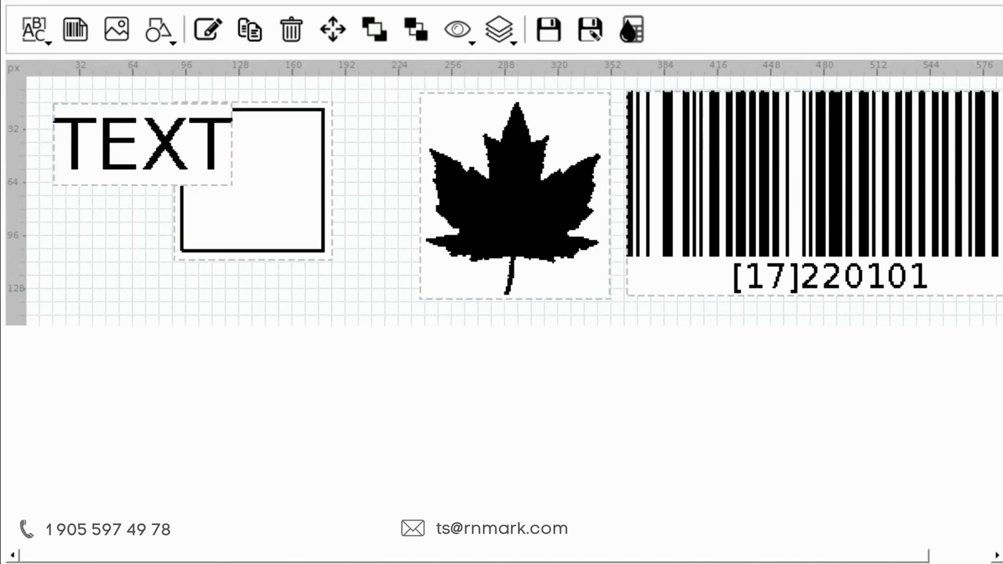
# Move the barcode far to the right so it starts at about 2100 px on the ruler.
pyautogui.click(457, 29)
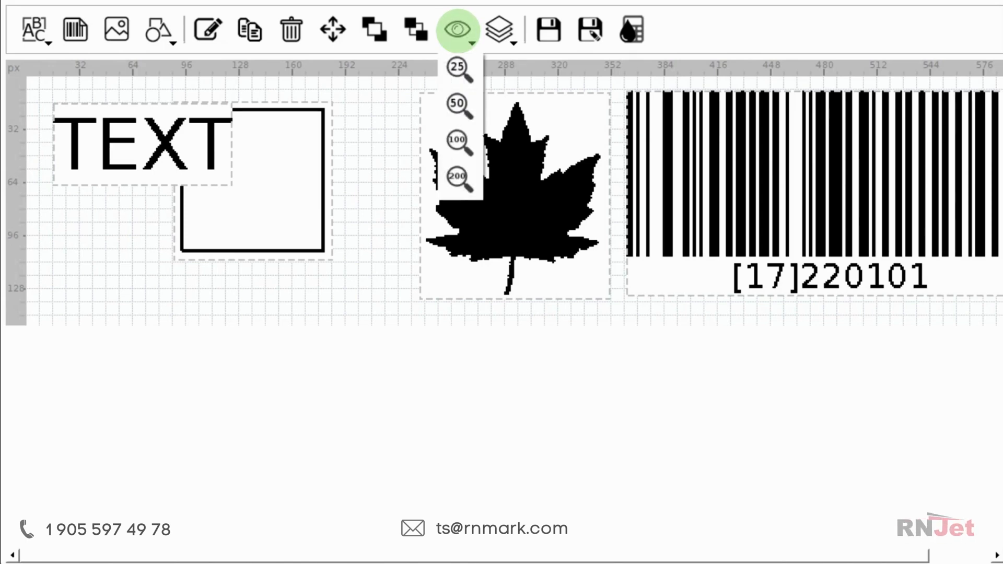
pyautogui.click(459, 69)
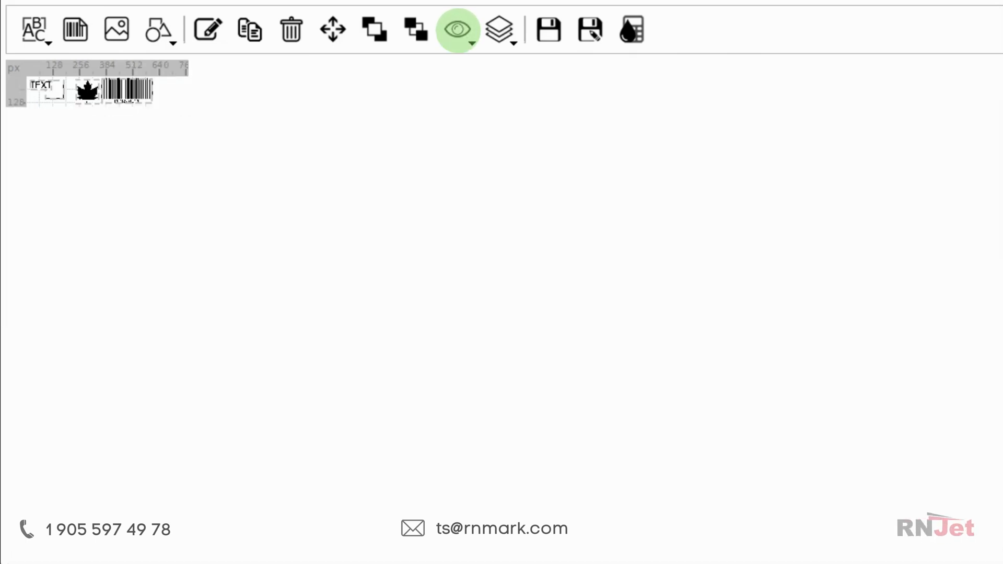
pyautogui.click(458, 31)
pyautogui.click(460, 106)
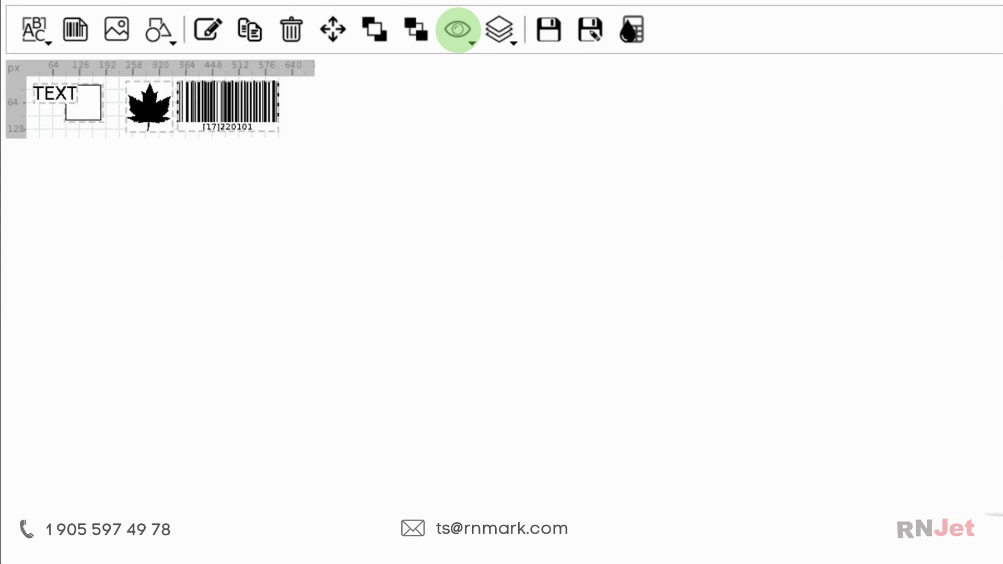
pyautogui.click(228, 106)
pyautogui.moveTo(228, 106); pyautogui.dragTo(948, 107)
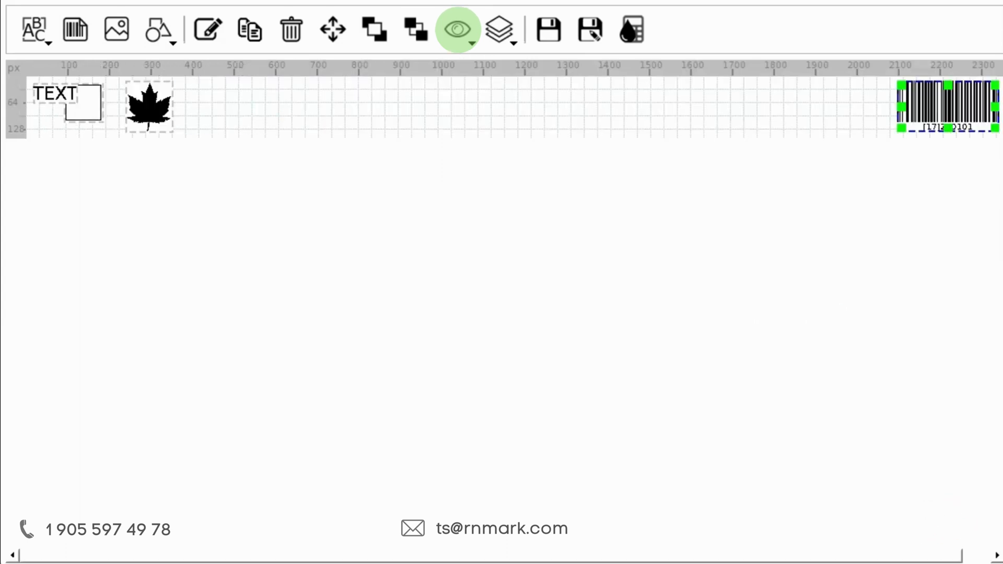
# Move the barcode back beside the maple leaf so it starts at about 384 px on the ruler.
pyautogui.click(458, 30)
pyautogui.click(459, 180)
pyautogui.moveTo(141, 556)
pyautogui.mouseDown()
pyautogui.moveTo(794, 556)
pyautogui.moveTo(141, 555)
pyautogui.mouseUp()
pyautogui.click(458, 30)
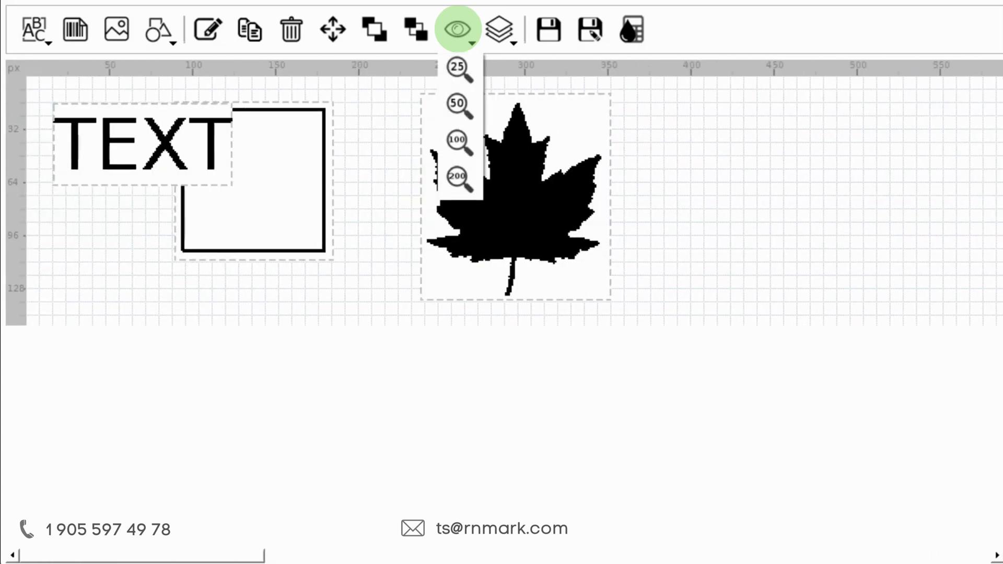
pyautogui.click(460, 69)
pyautogui.moveTo(487, 91); pyautogui.dragTo(134, 90)
pyautogui.click(458, 31)
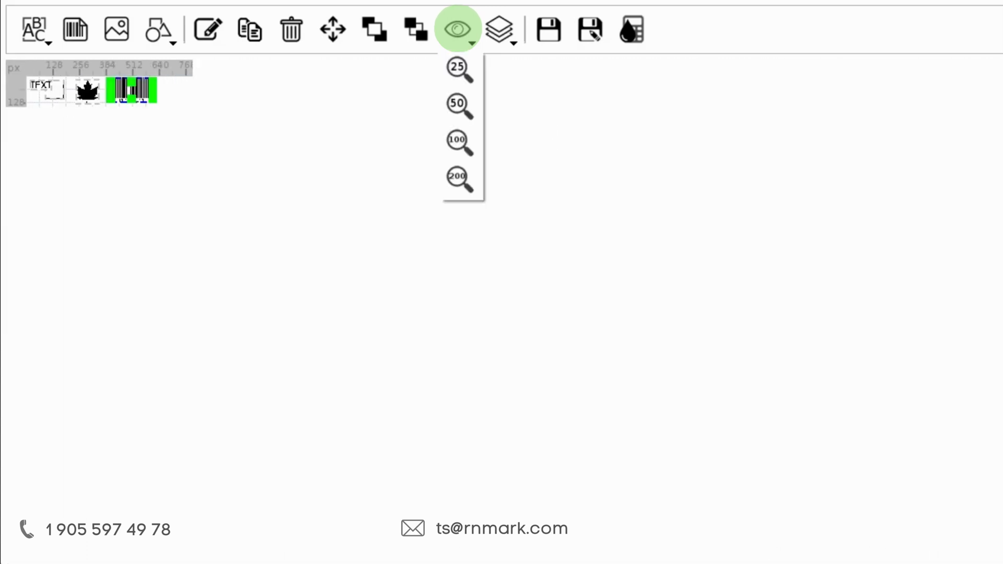
pyautogui.click(460, 178)
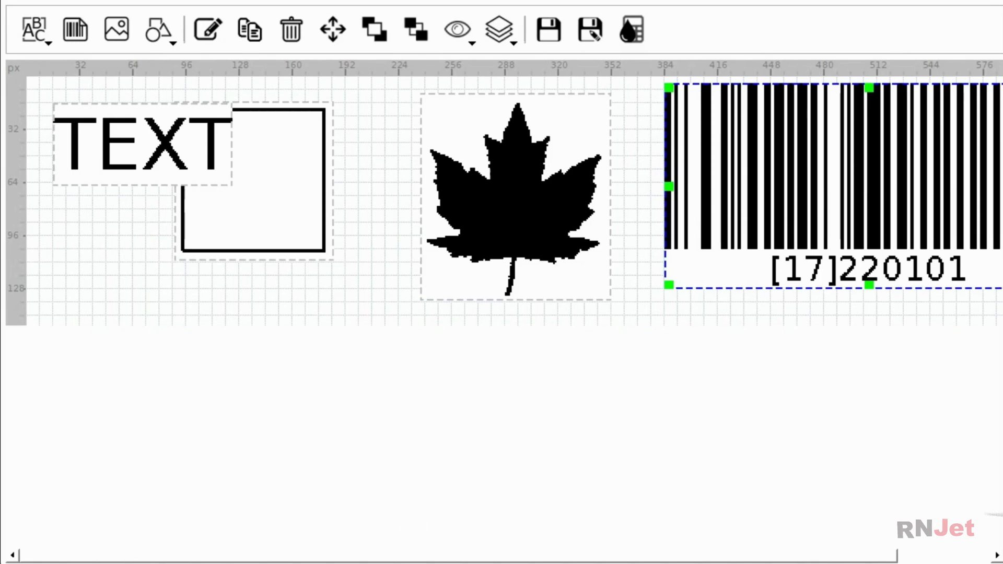
# Open the ink usage calculation for the current message.
pyautogui.click(632, 29)
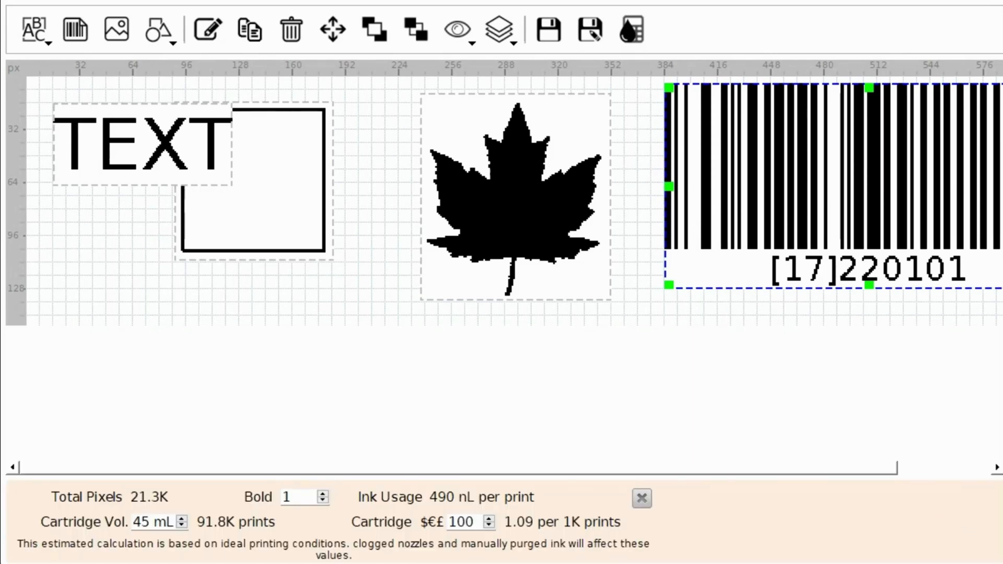